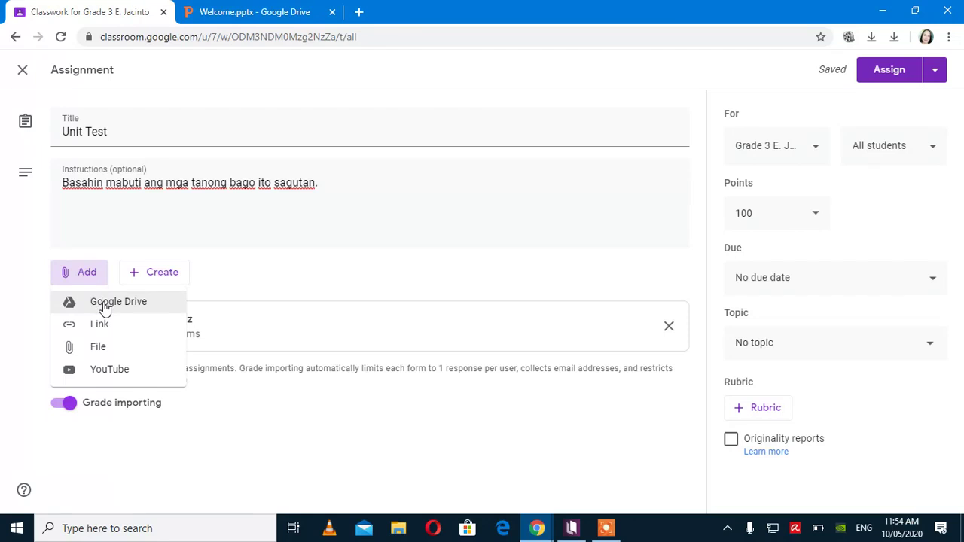
Attach the form "Unit Test: Katangian ng Solid, Liquid at Gas" from Google Drive to the Unit Test assignment
click(105, 309)
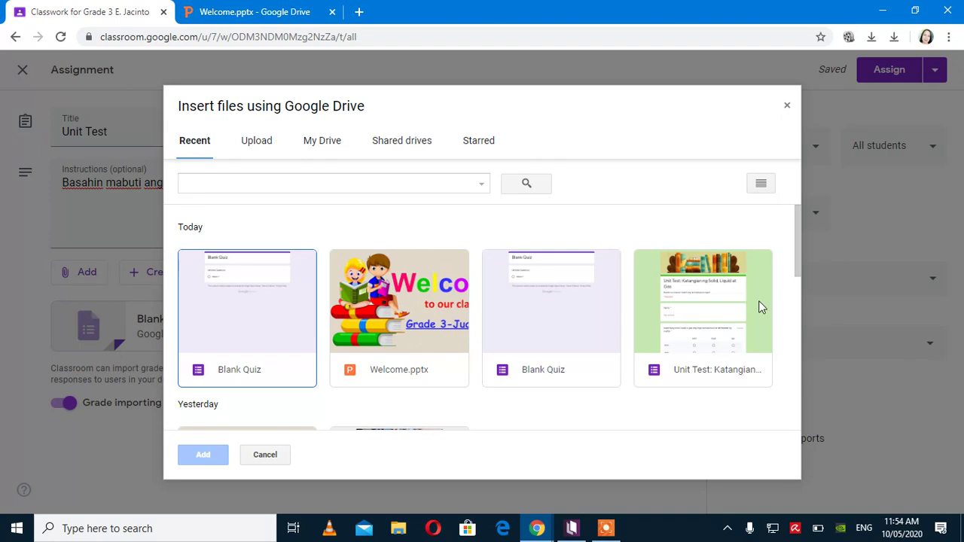
click(701, 319)
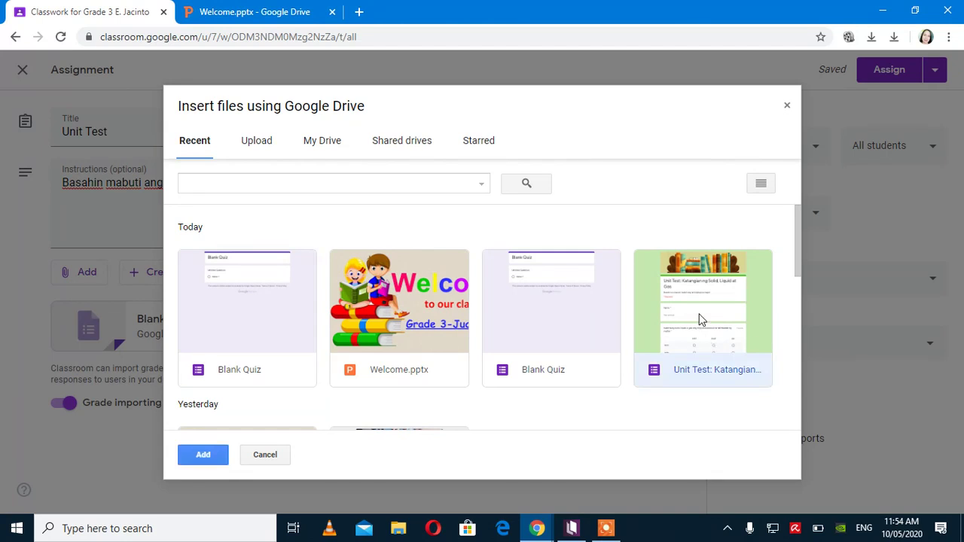
click(203, 455)
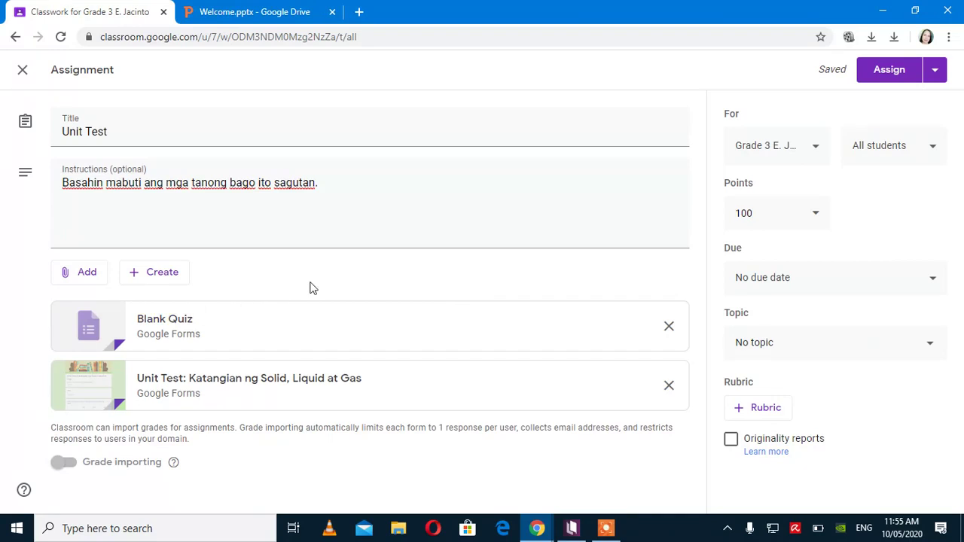
Start attaching a file from the device and browse to the SUMMATIVE TEST folder inside "summative and qquarterly test" in My Learning Resources
click(89, 280)
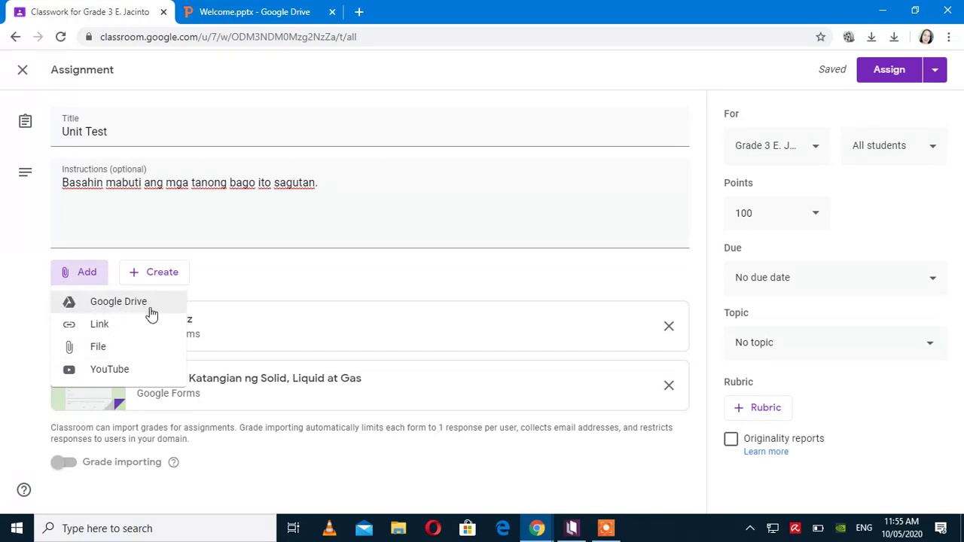
click(112, 352)
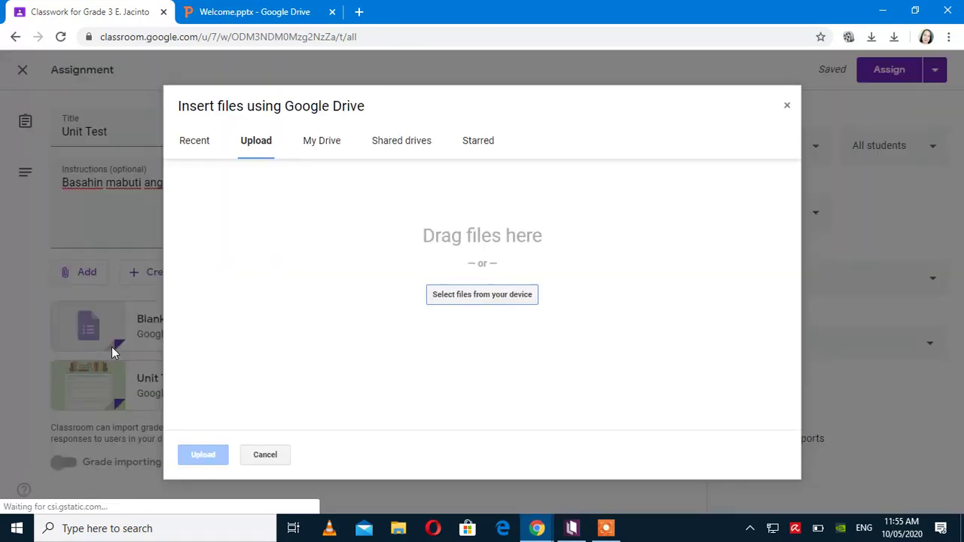
click(485, 301)
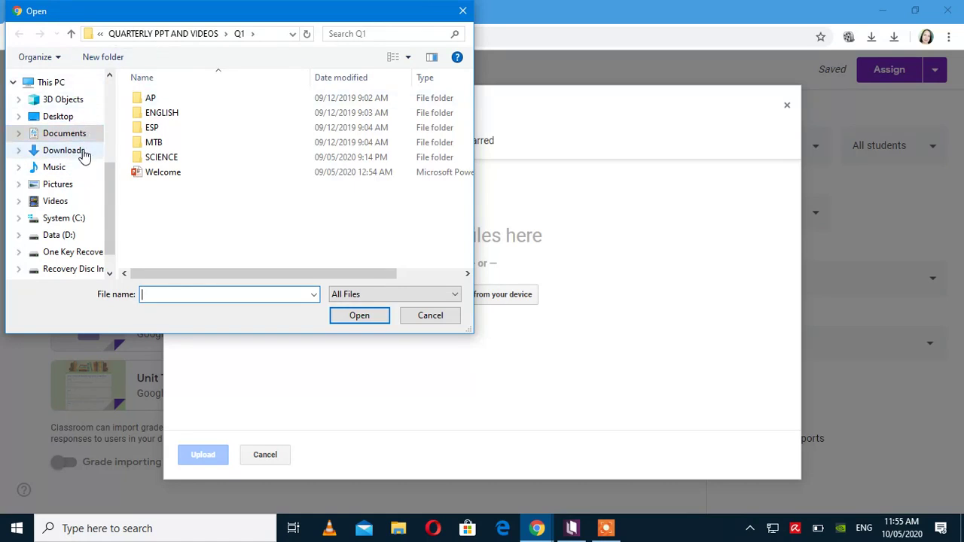
click(213, 34)
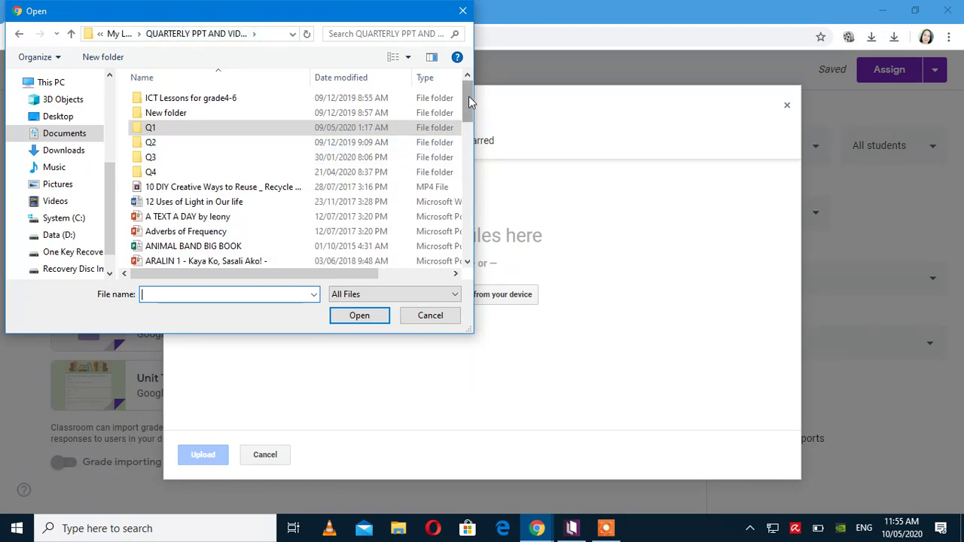
click(111, 35)
drag(467, 129, 468, 190)
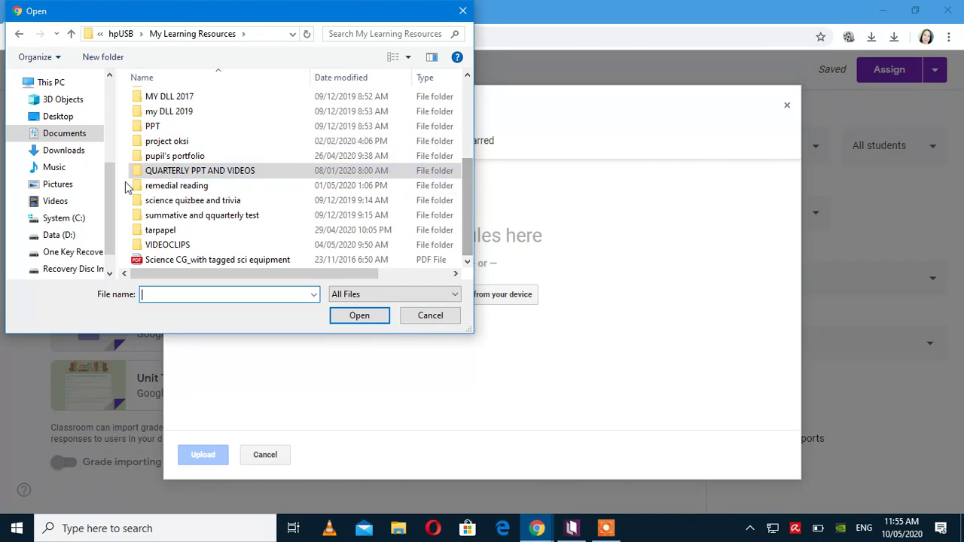
double_click(191, 216)
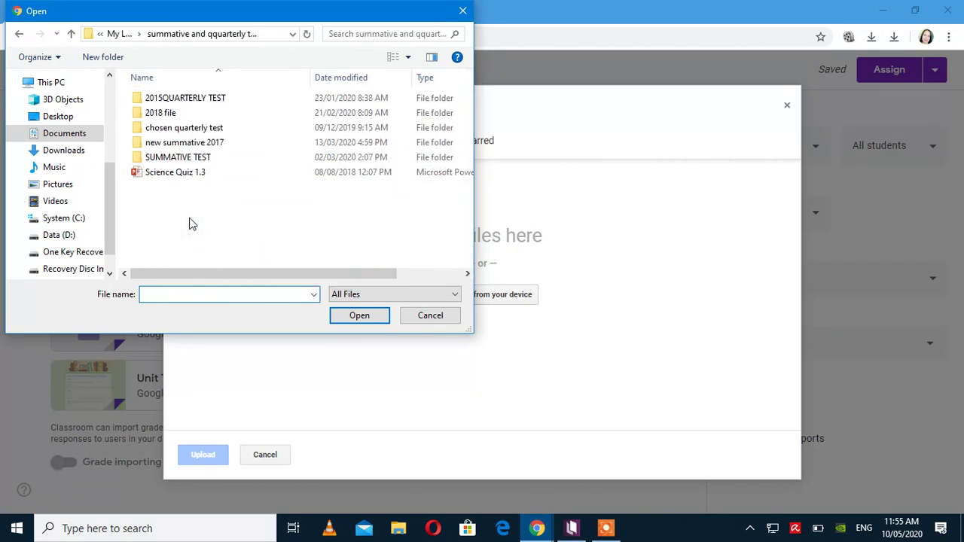
double_click(202, 157)
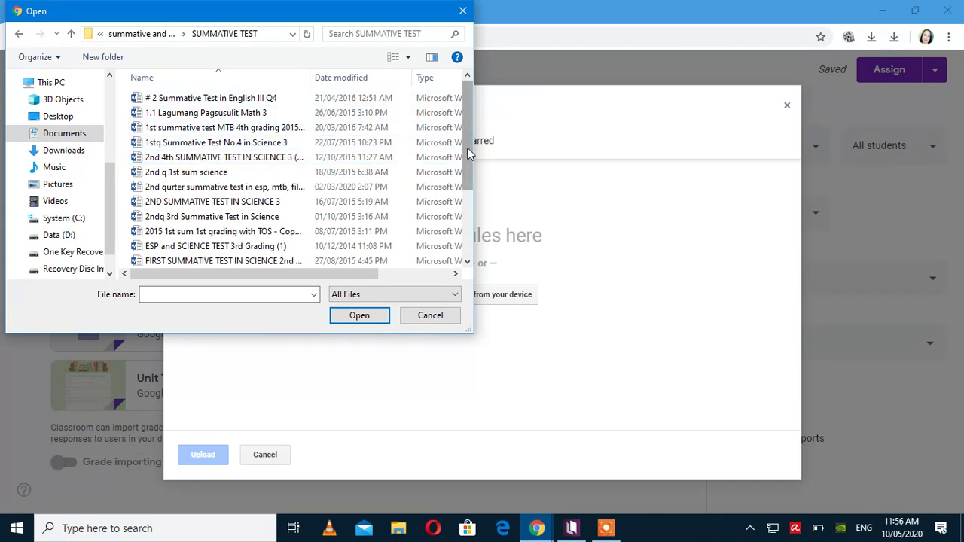
Upload the Word file "2nd q 1st sum science" to the assignment and dismiss the sharing settings notice
drag(467, 148, 465, 160)
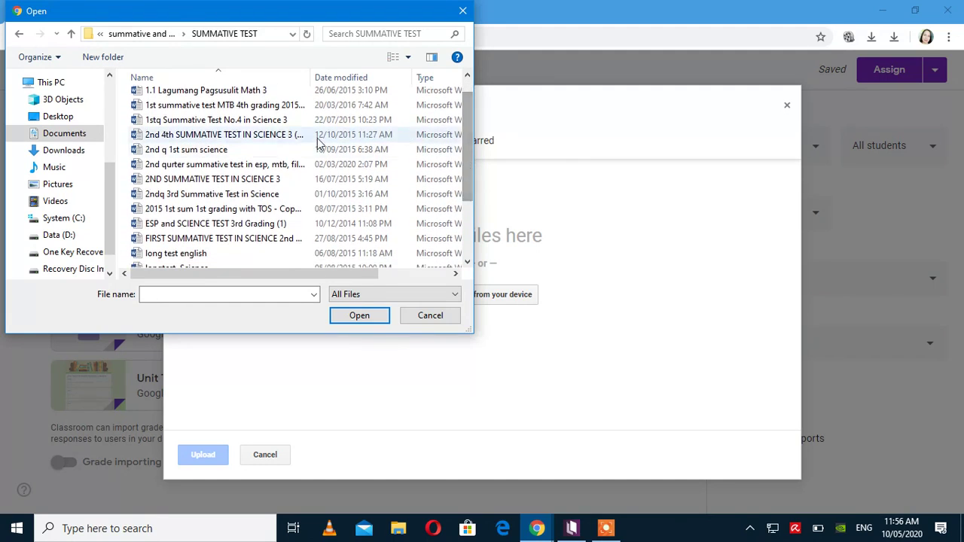
click(239, 155)
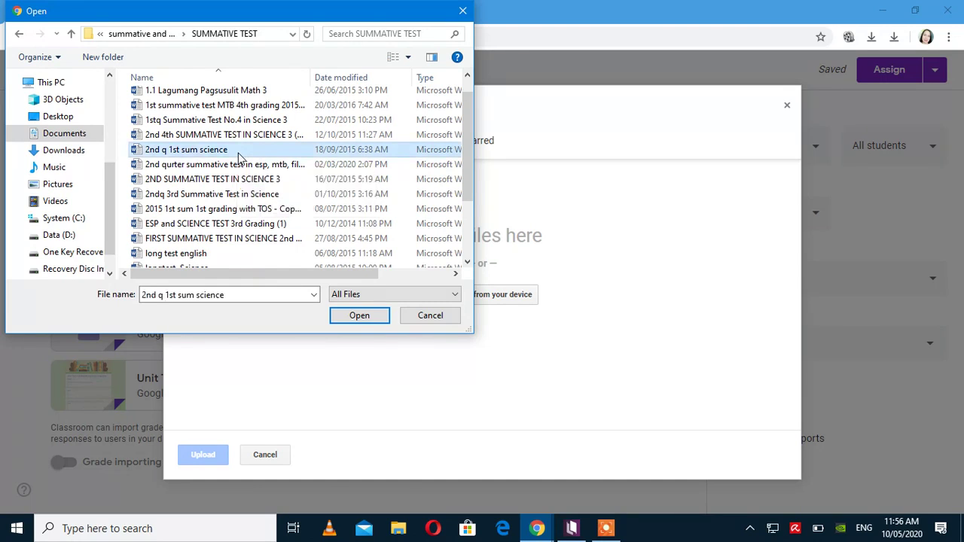
click(357, 319)
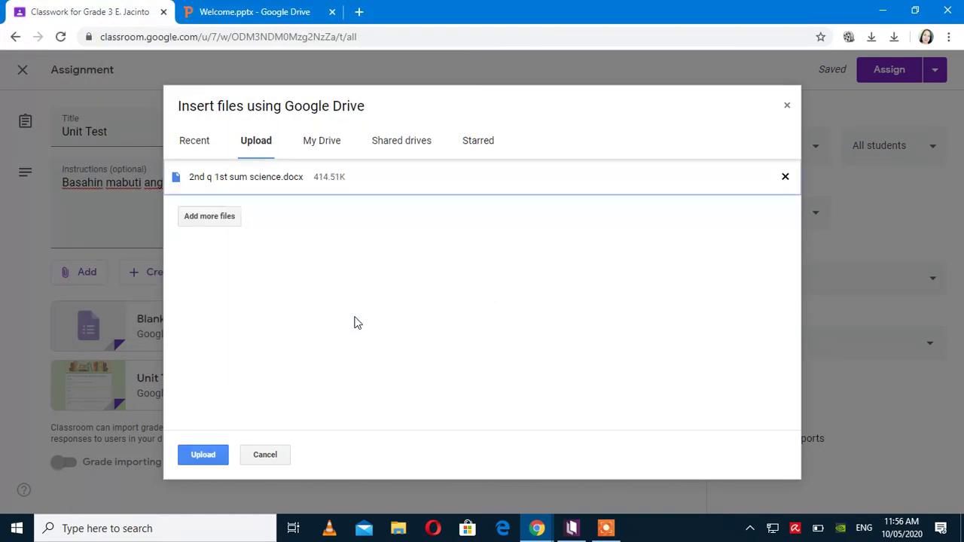
click(205, 456)
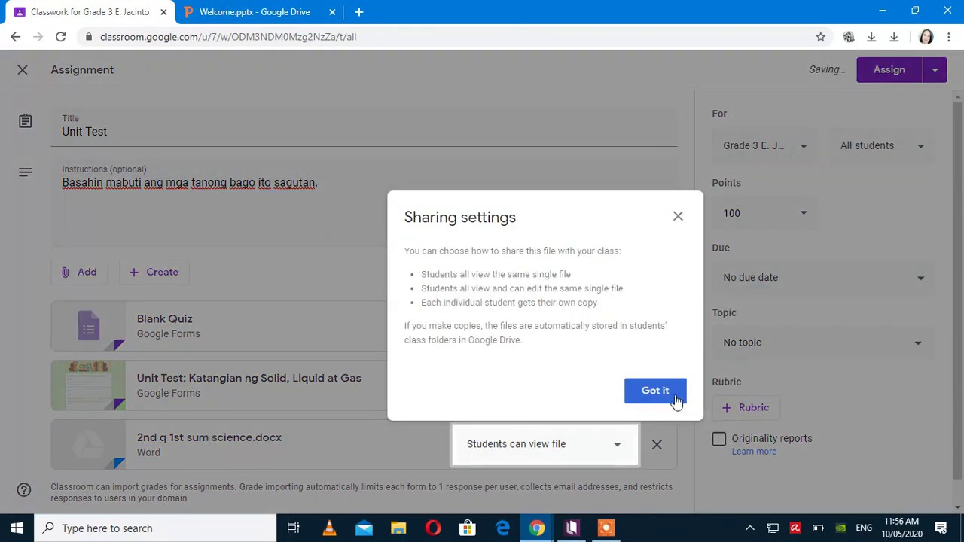
click(674, 400)
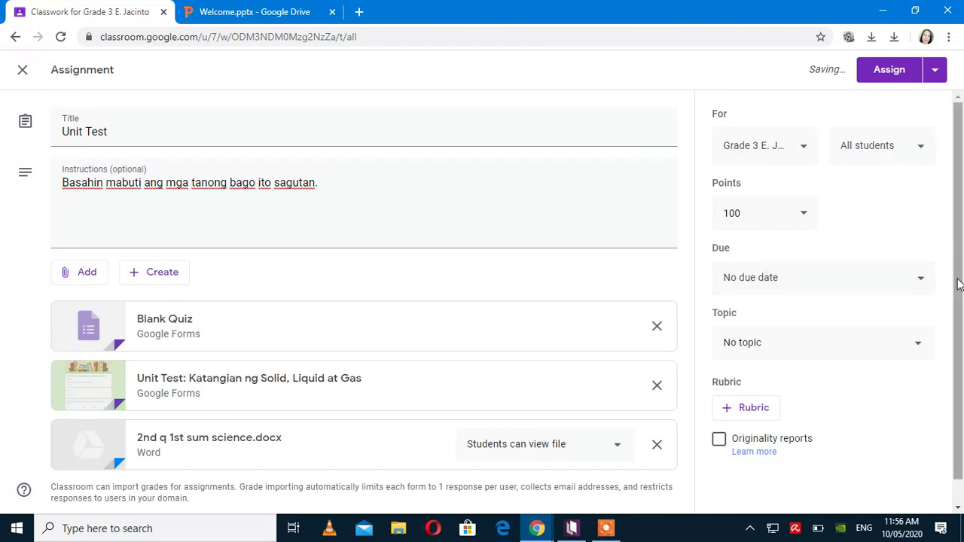
Review the sharing options of the attached Word document and choose "Students can view file"
drag(958, 279, 959, 306)
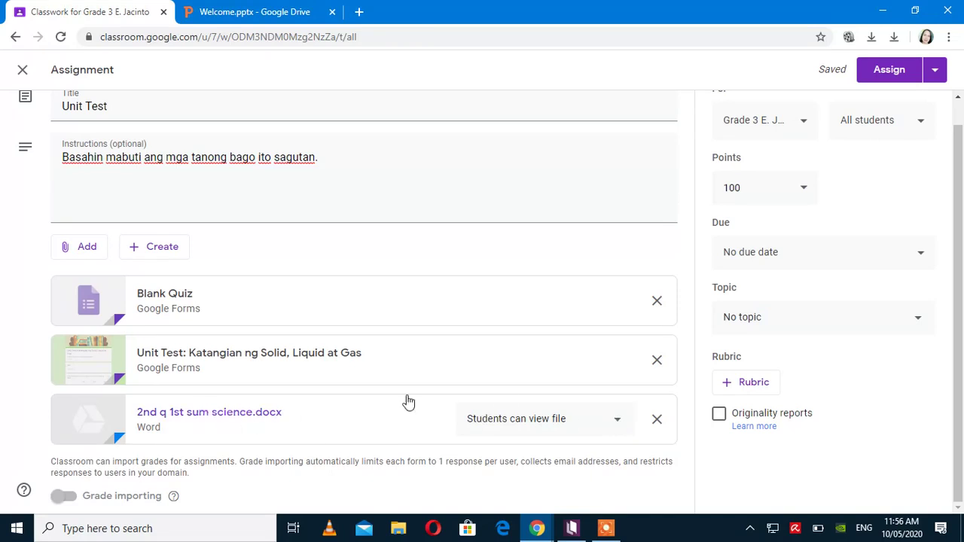
click(618, 423)
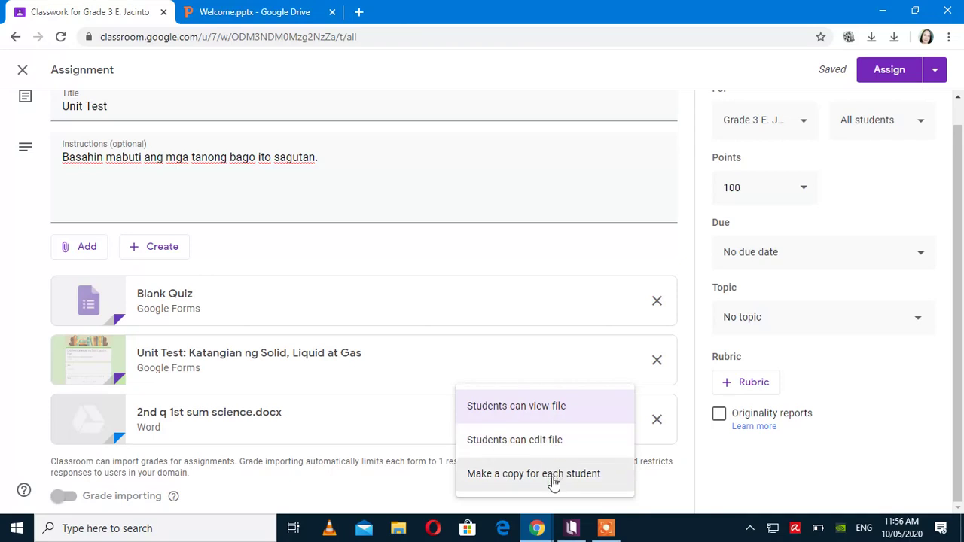
click(556, 409)
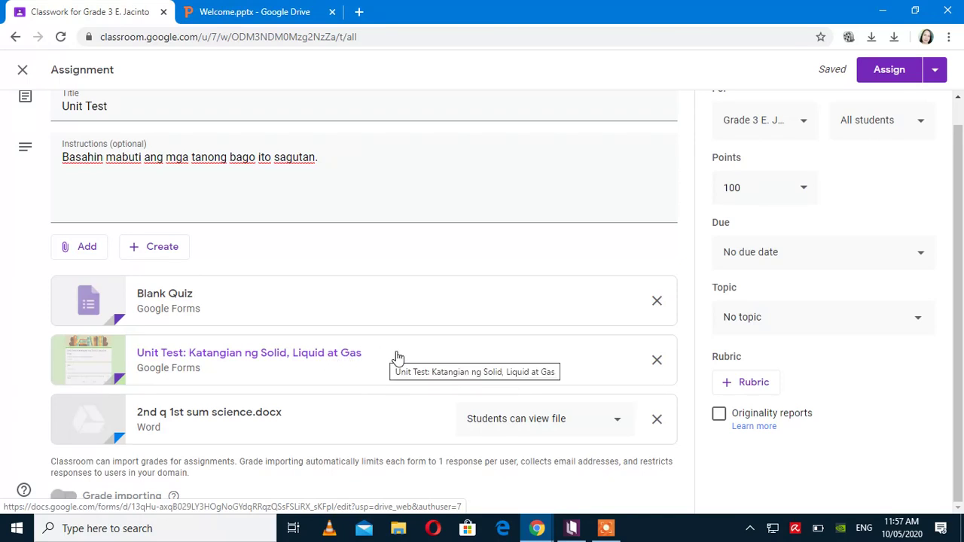
View the attached form "Unit Test: Katangian ng Solid, Liquid at Gas" and return to the assignment
click(324, 358)
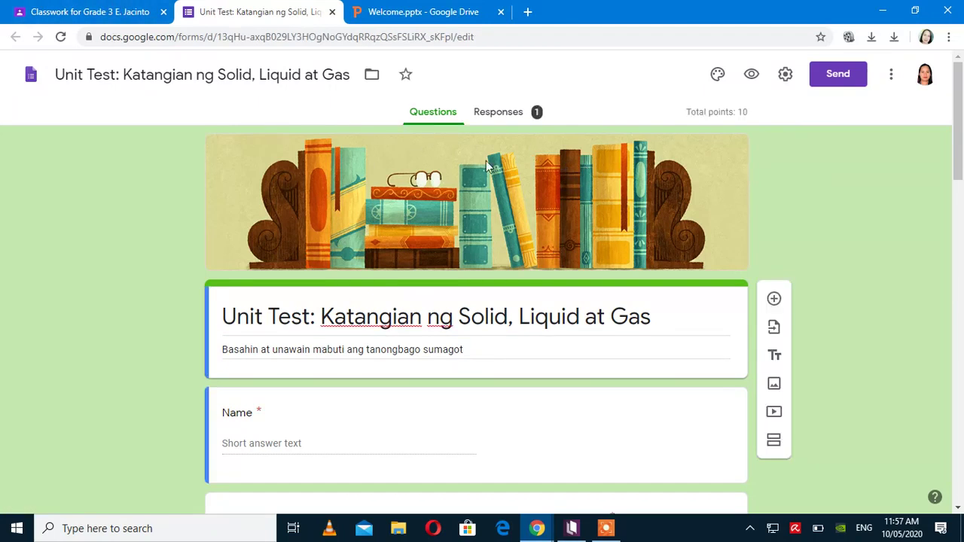
click(123, 13)
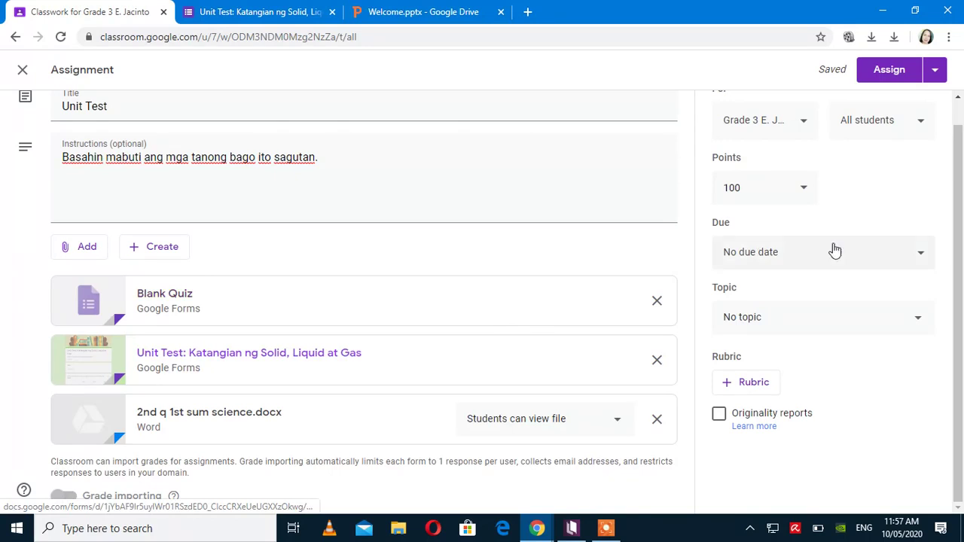
Set the assignment's due date to September 4, 2020
scroll(957, 219, up, 1)
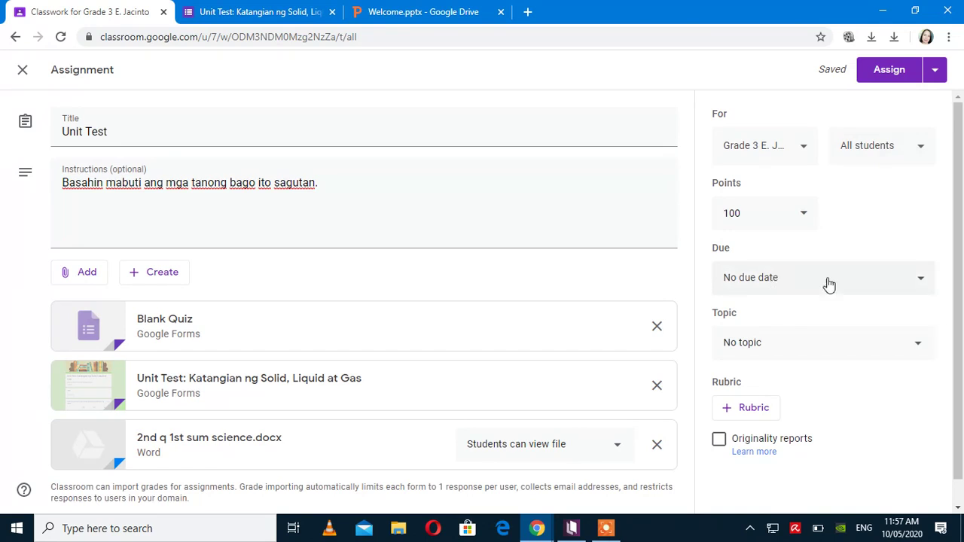
click(921, 285)
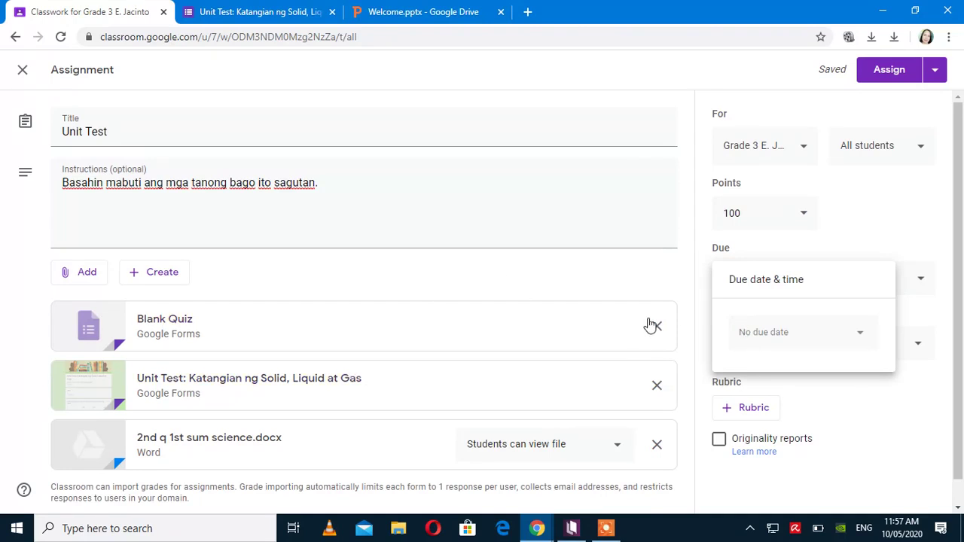
click(863, 341)
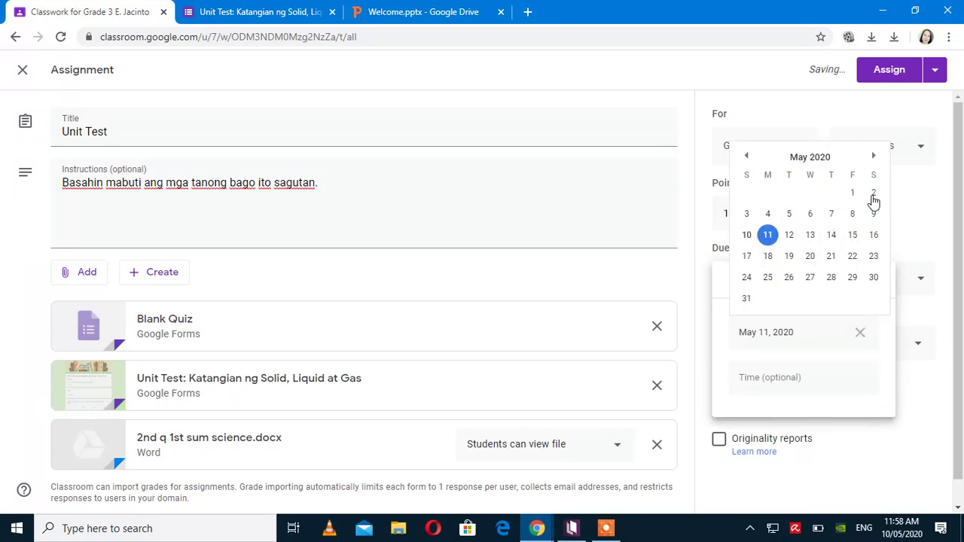
click(873, 159)
click(873, 158)
click(873, 159)
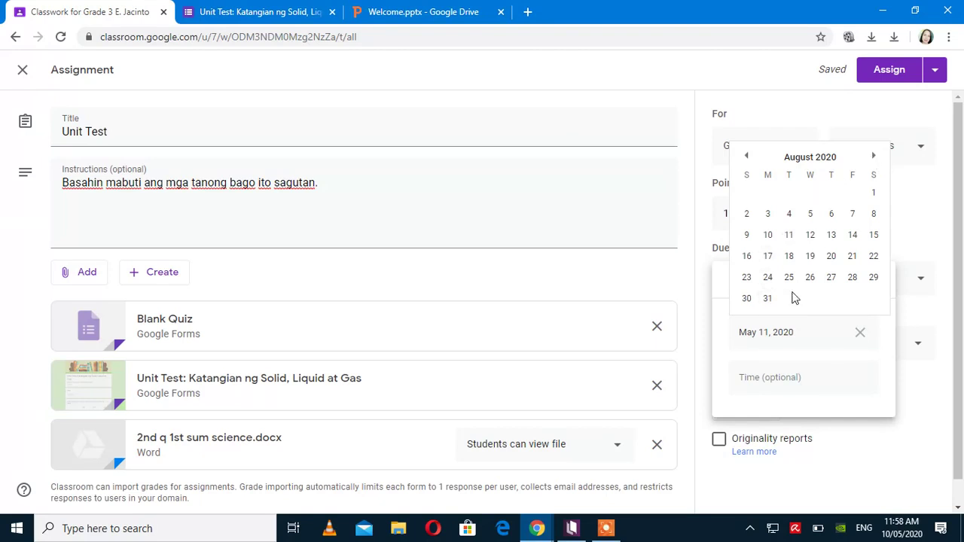
click(874, 158)
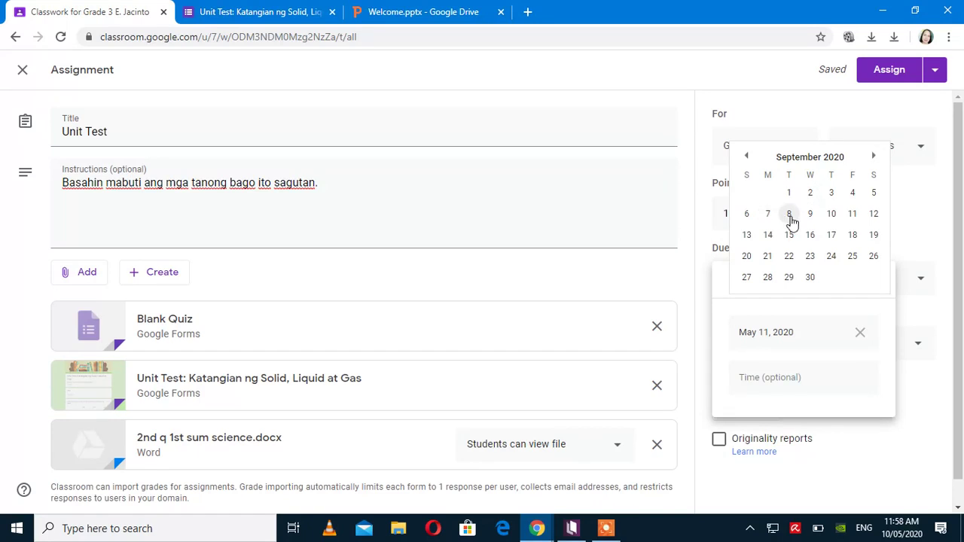
click(852, 195)
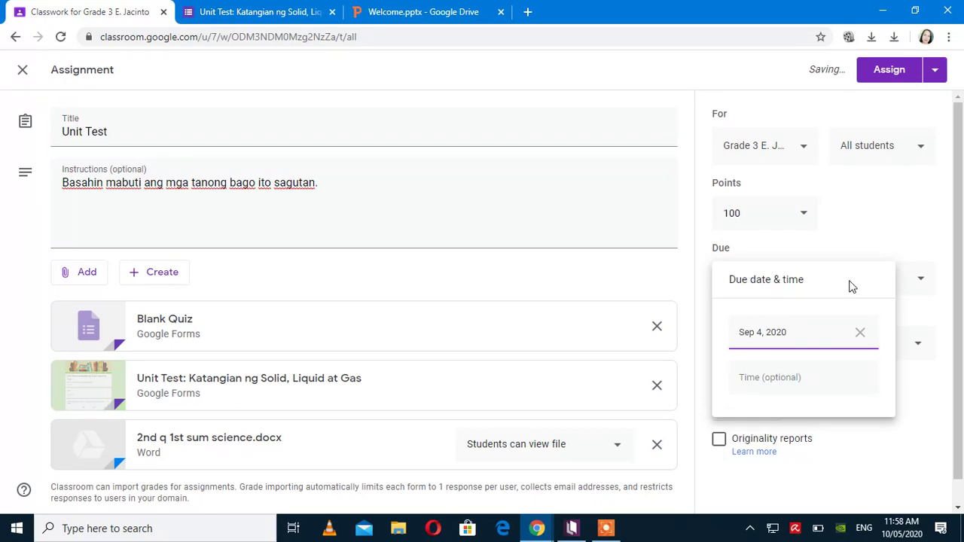
Add a due time of 10:00 am to the assignment and close the due date settings
click(782, 379)
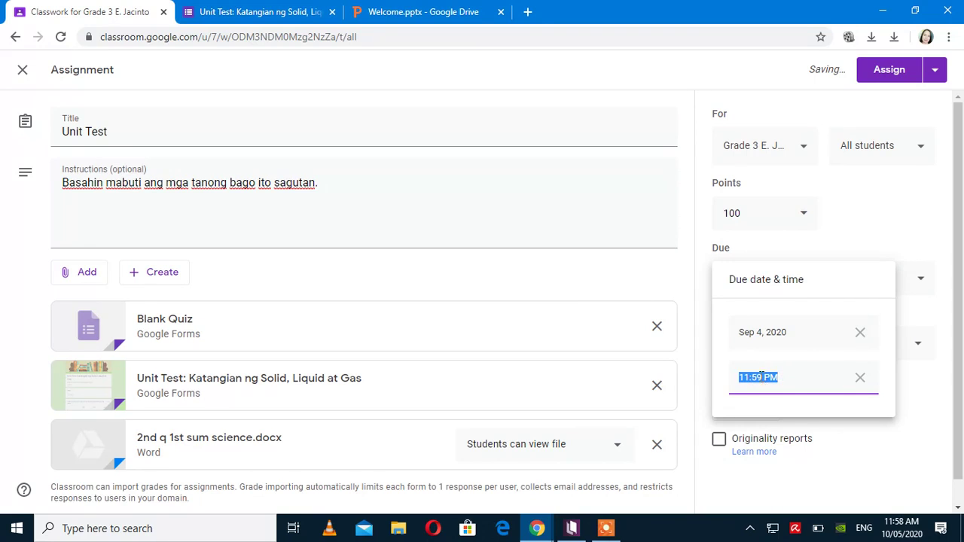
click(764, 379)
key(BackSpace)
key(BackSpace)
key(BackSpace)
key(BackSpace)
key(BackSpace)
key(BackSpace)
text(0:00 am)
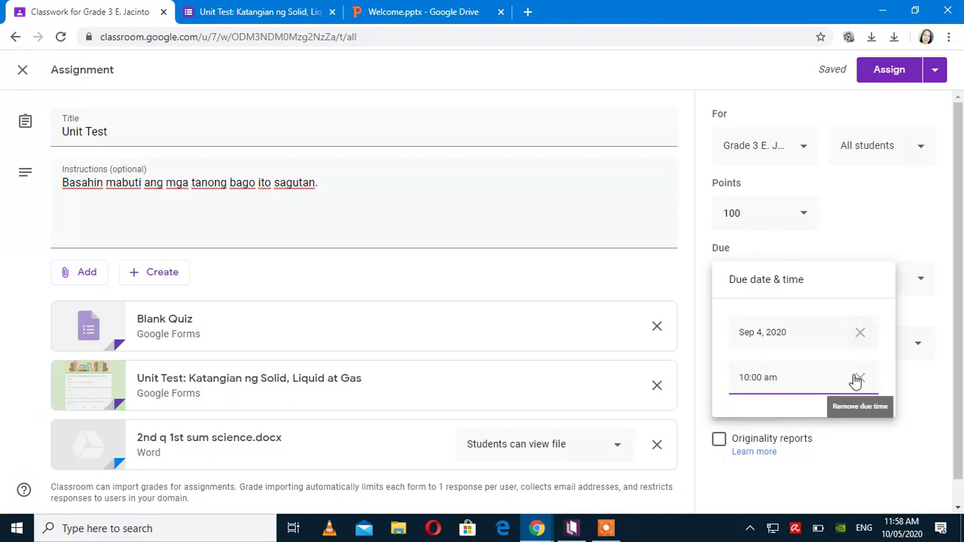
click(898, 444)
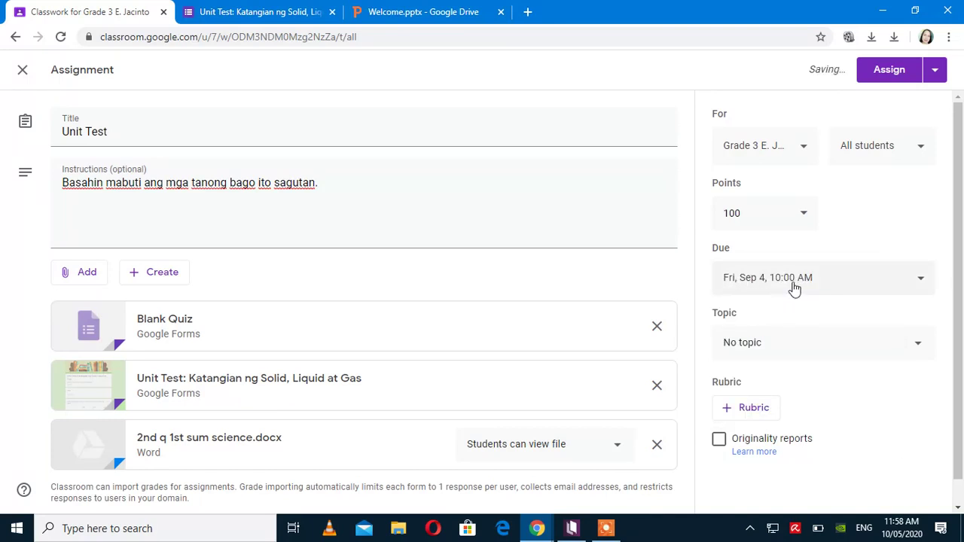
Create the topic "summative test" for the assignment
click(920, 348)
click(786, 382)
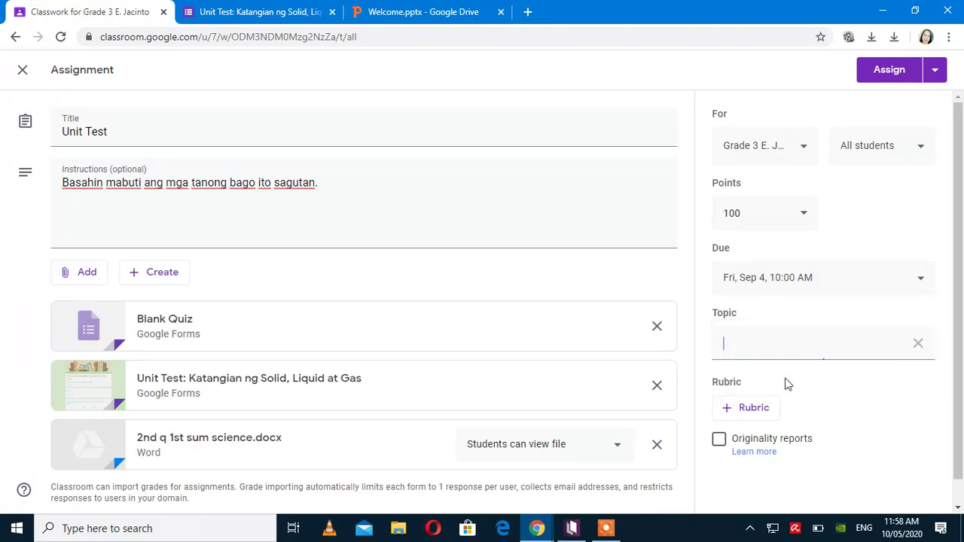
text(summa)
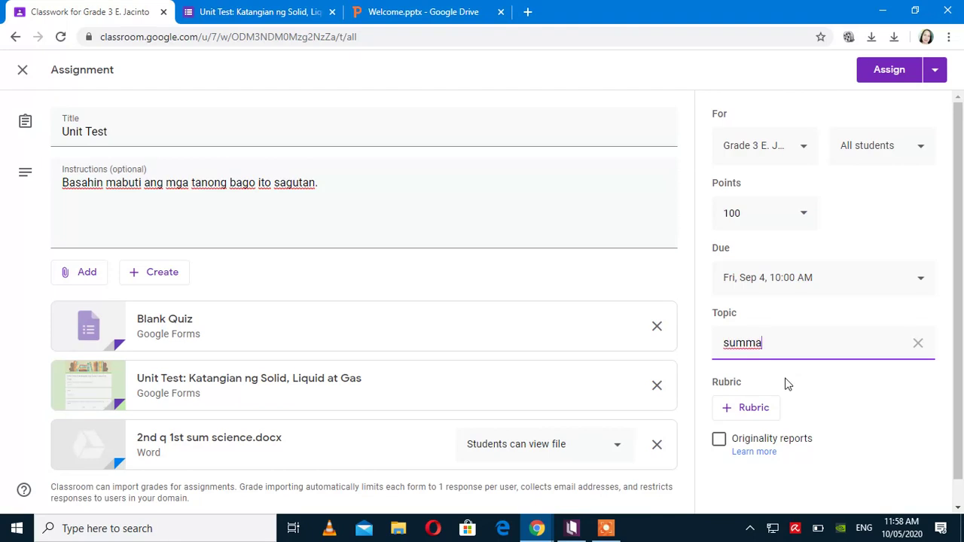
text(tive test)
click(901, 409)
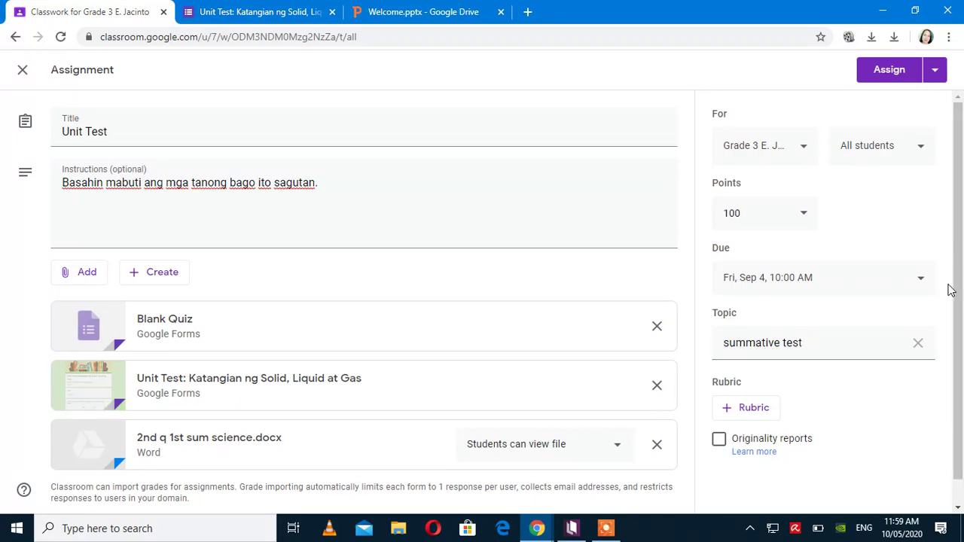
Check which students and which classes the assignment can be given to
scroll(958, 294, down, 1)
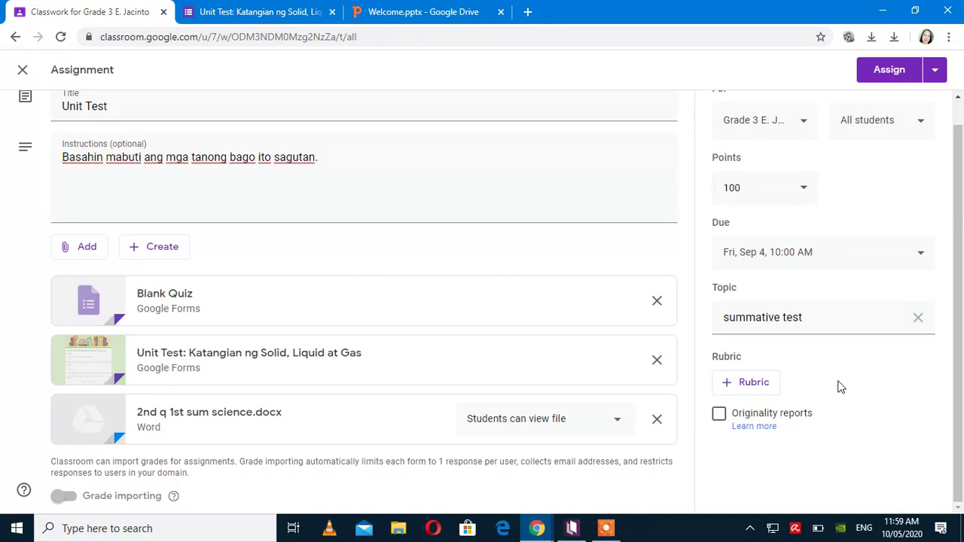
drag(963, 339, 957, 257)
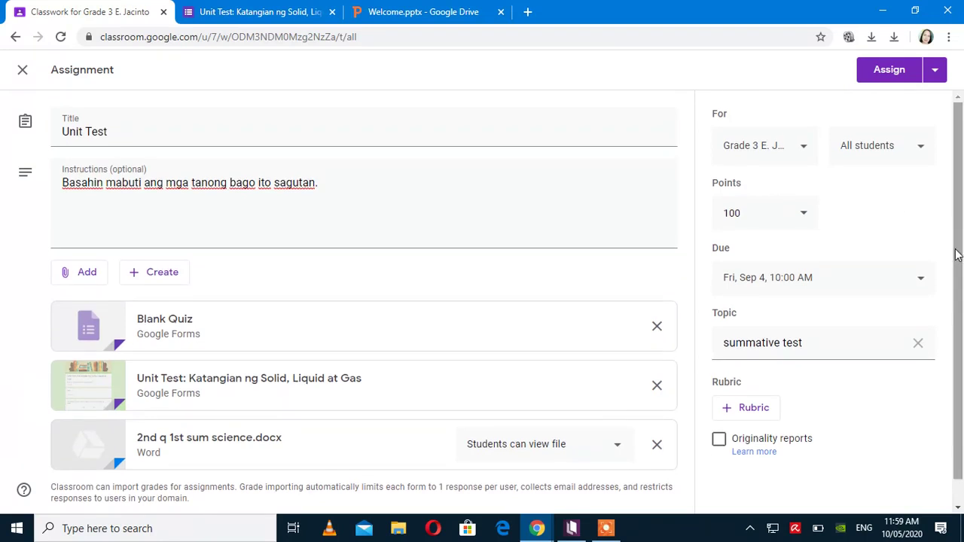
click(923, 153)
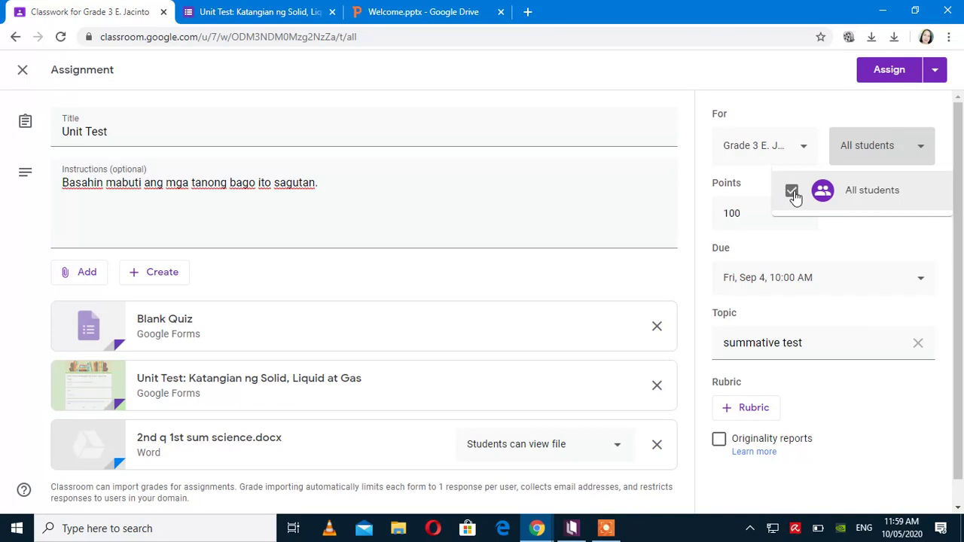
click(807, 154)
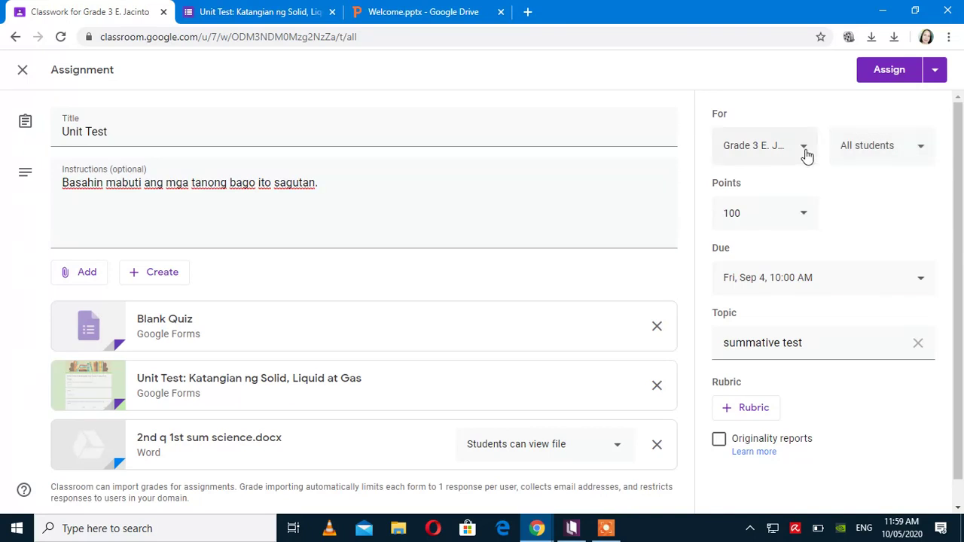
click(806, 155)
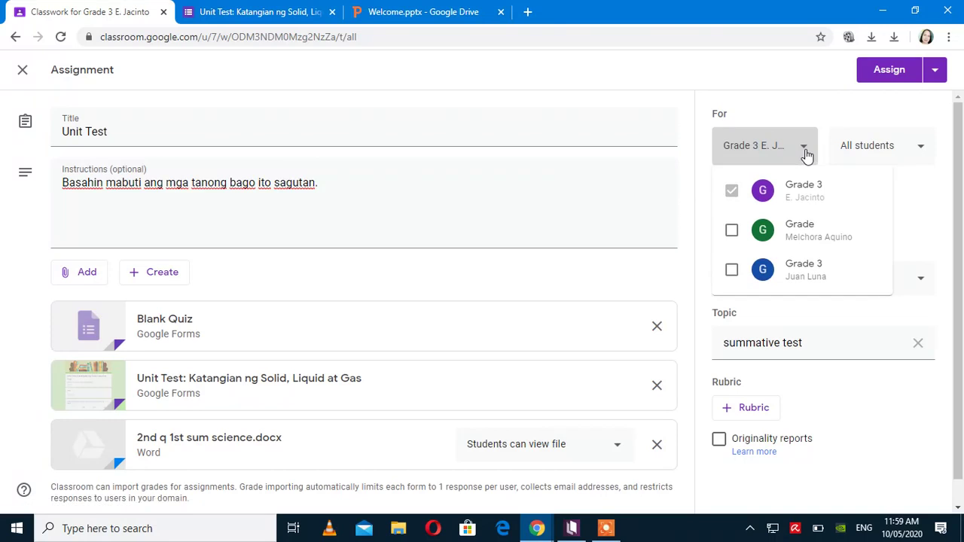